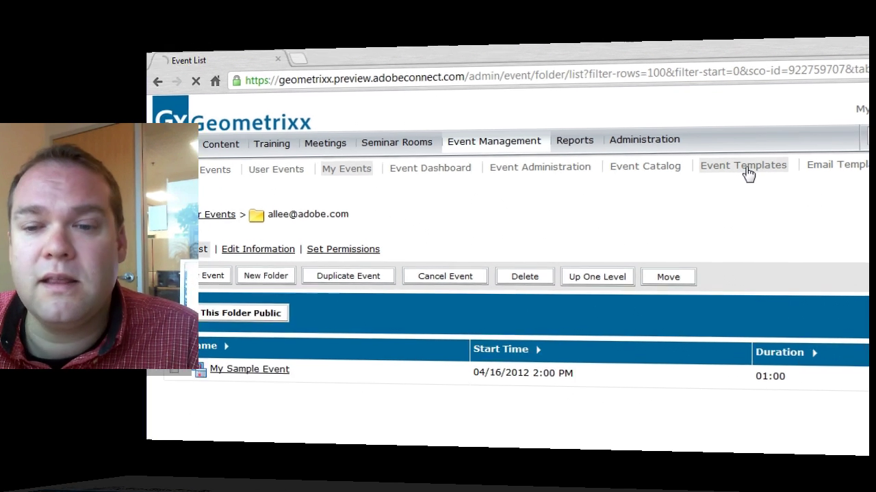
# Go to Event Templates and keep Shared-Default Template selected in the template dropdown.
pyautogui.click(748, 174)
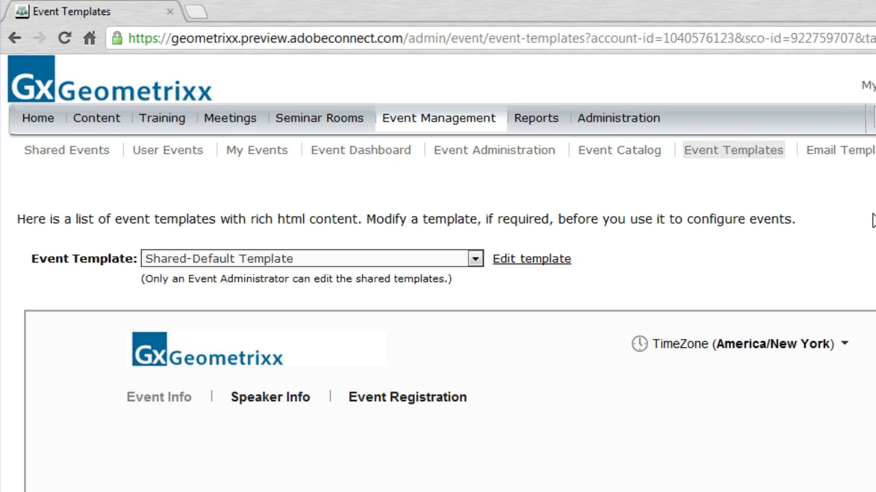
pyautogui.scroll(-2, 595, 236)
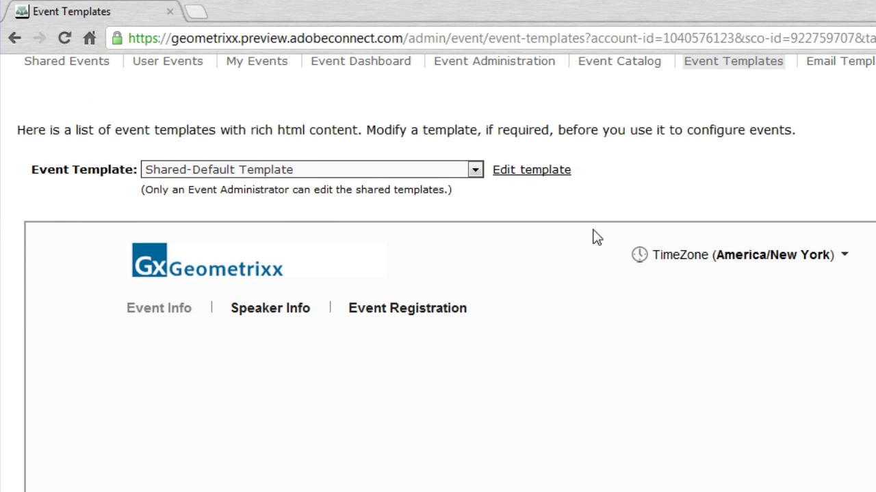
pyautogui.click(474, 171)
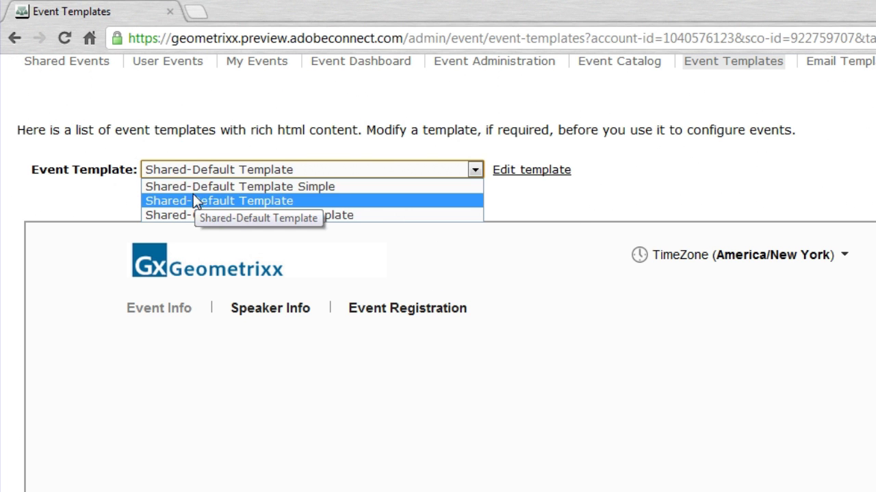
pyautogui.click(540, 198)
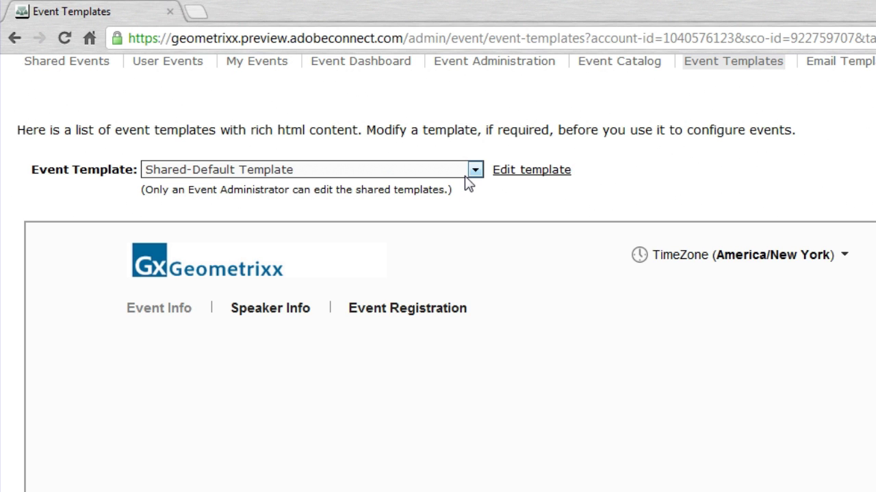
# Open Shared-Default Template for editing in a new tab and go to its Catalog page.
pyautogui.click(525, 176)
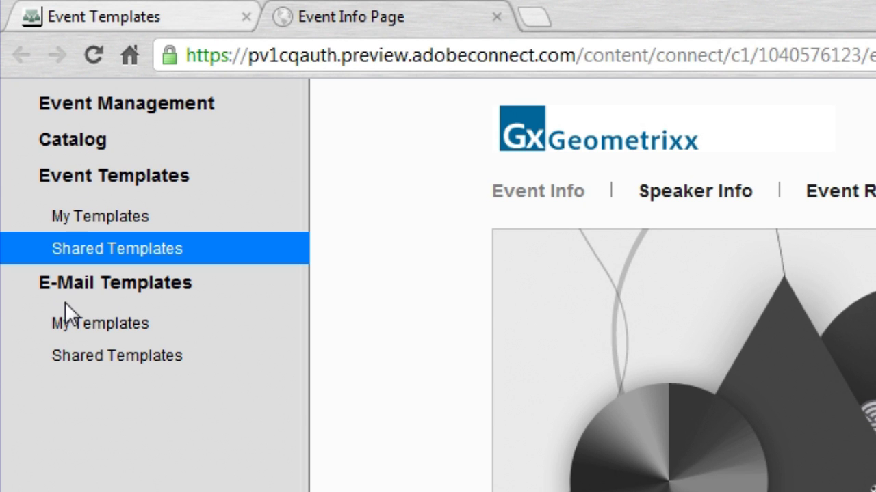
pyautogui.click(102, 142)
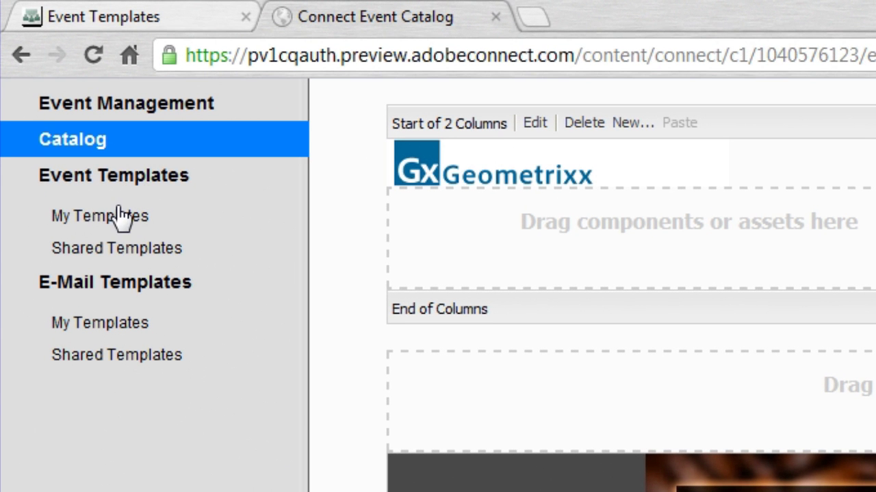
# Check that My Templates is empty, then list the three shared event templates.
pyautogui.click(111, 219)
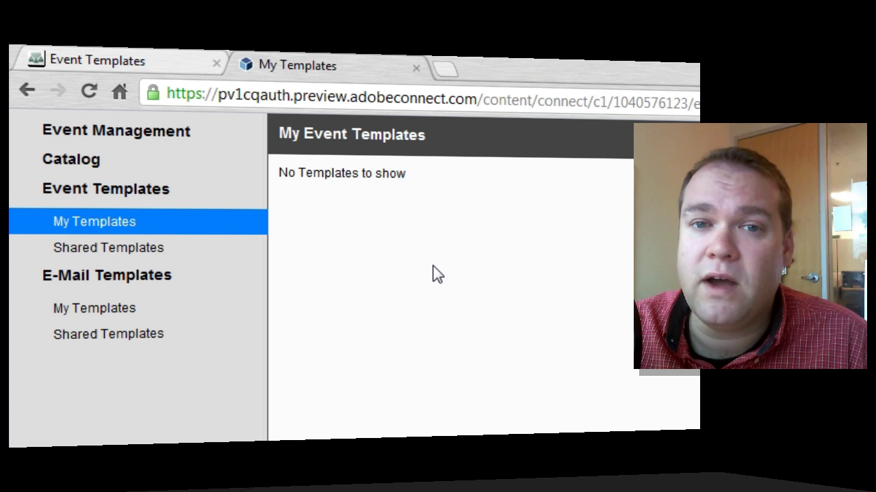
pyautogui.click(112, 257)
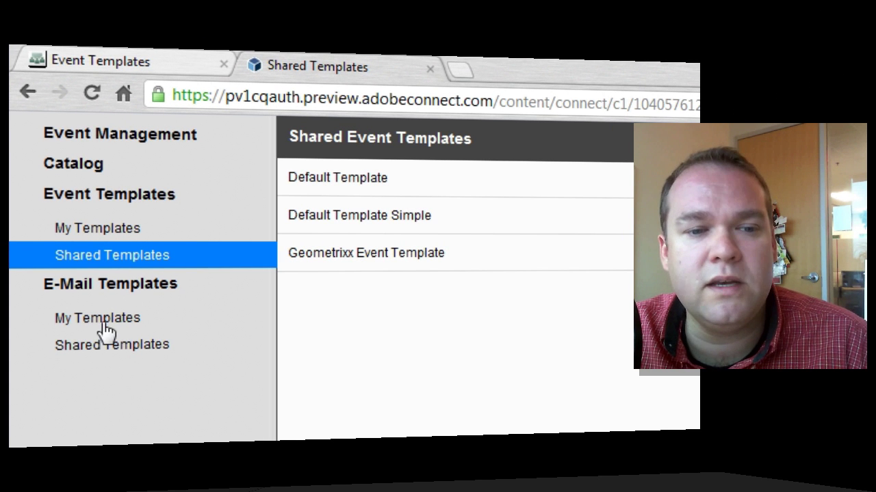
# Look through My and Shared e-mail templates, then go back to Shared Event Templates.
pyautogui.click(120, 328)
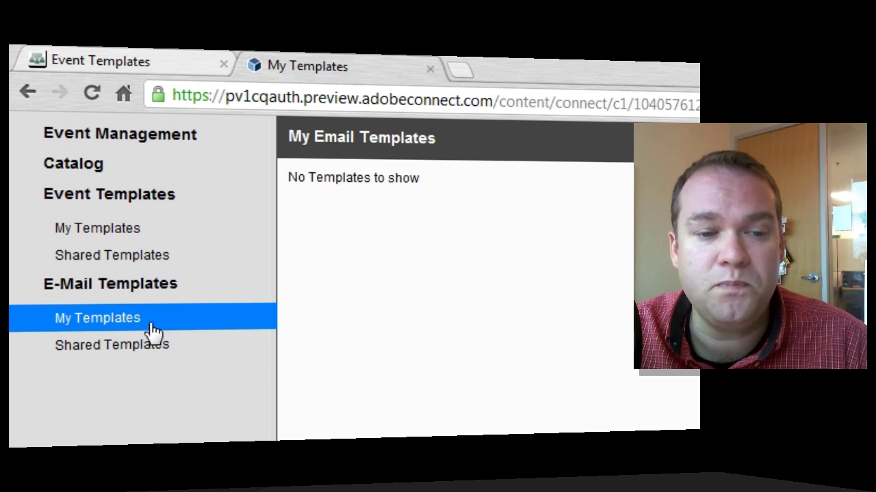
pyautogui.click(140, 345)
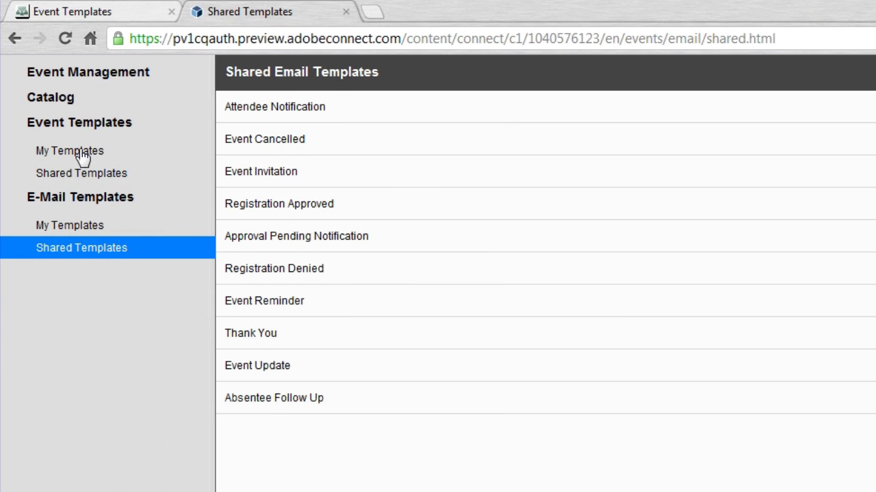
pyautogui.click(41, 176)
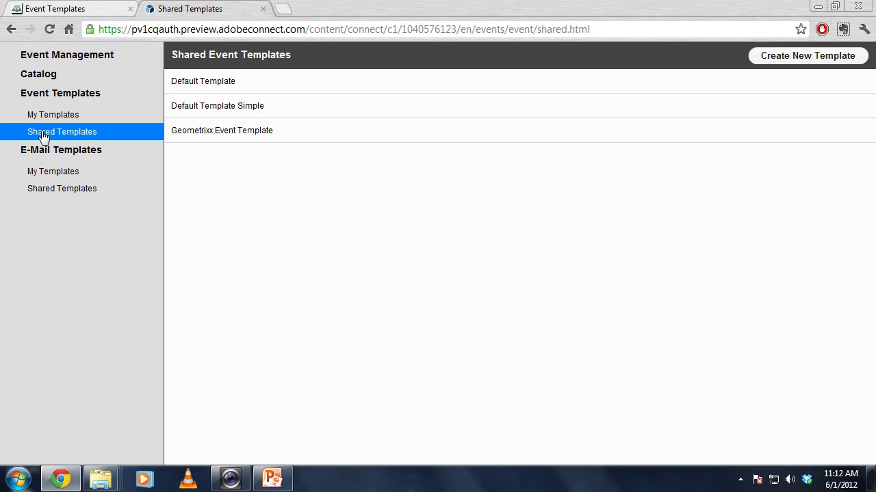
# Create a private event template from Default Template, named after the presenter as their Event Template.
pyautogui.click(832, 60)
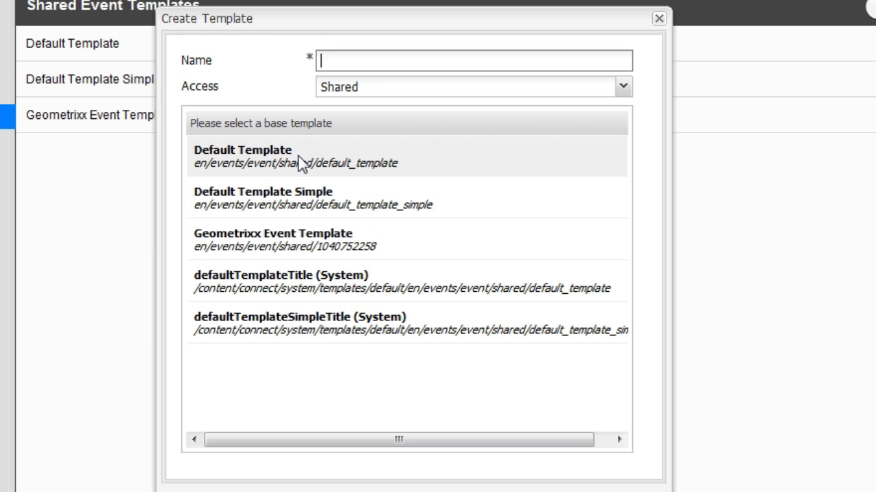
pyautogui.click(434, 162)
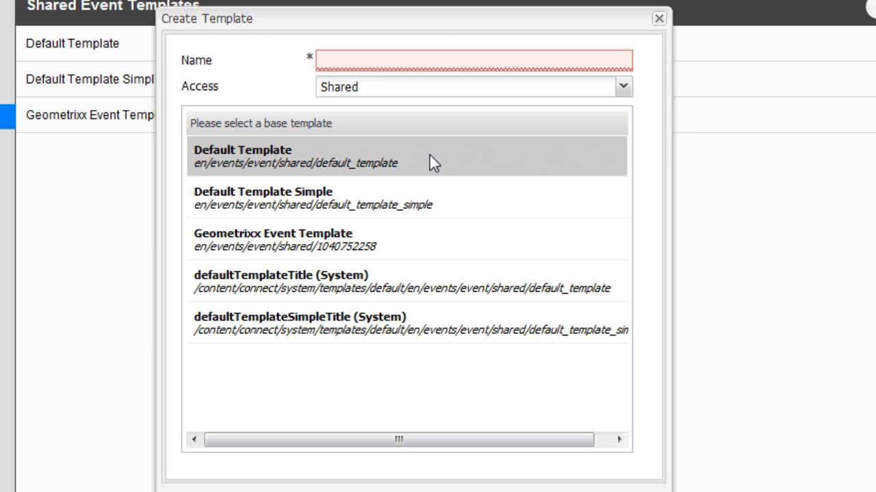
pyautogui.click(622, 86)
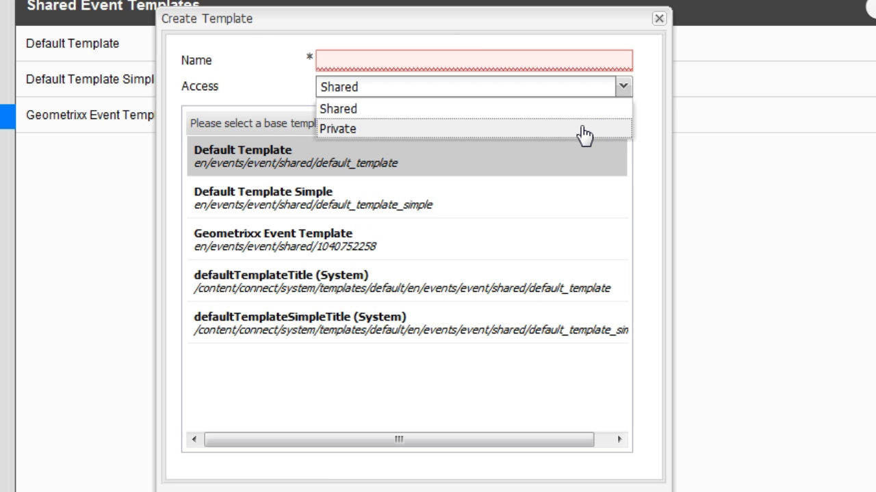
pyautogui.click(348, 130)
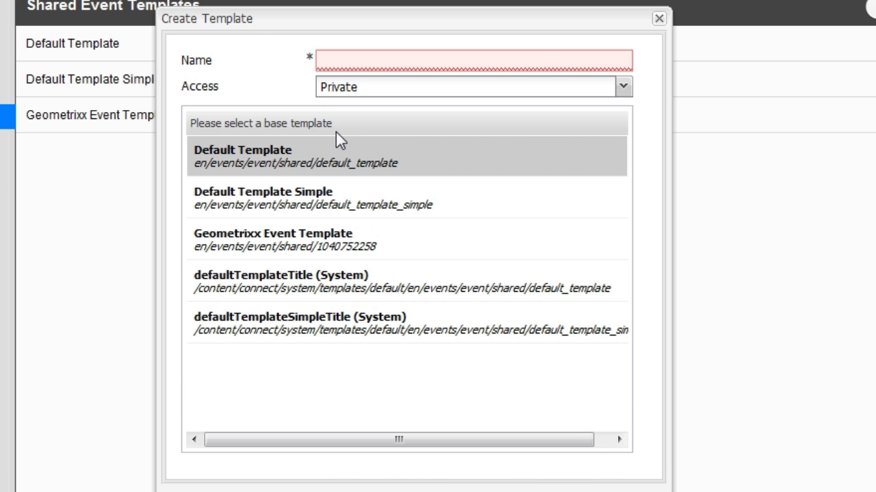
pyautogui.click(356, 64)
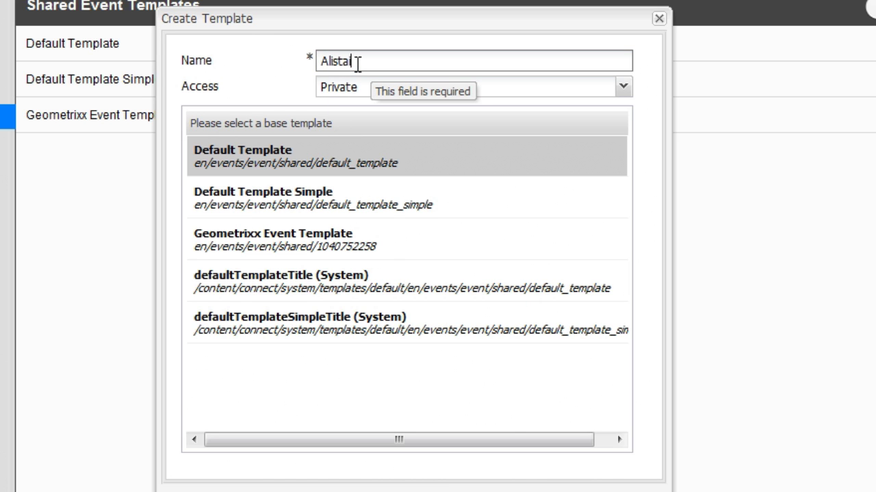
pyautogui.write("listair's Event ")
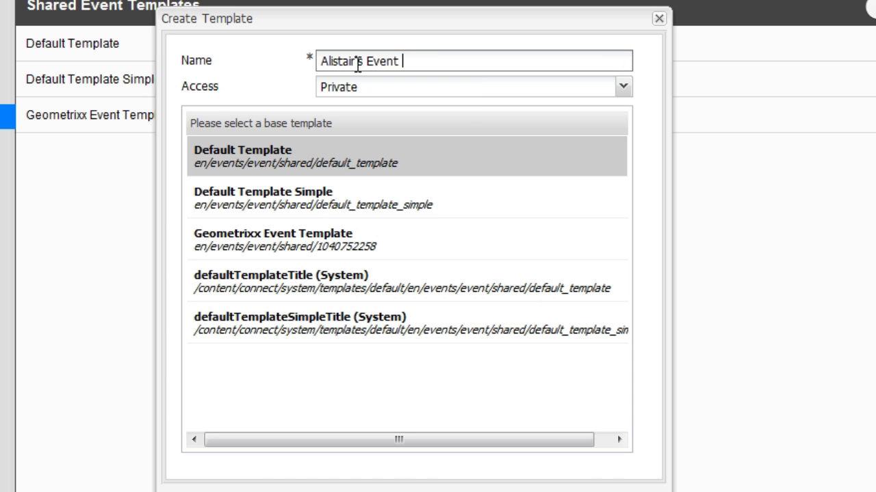
pyautogui.write('Template')
pyautogui.press('Tab')
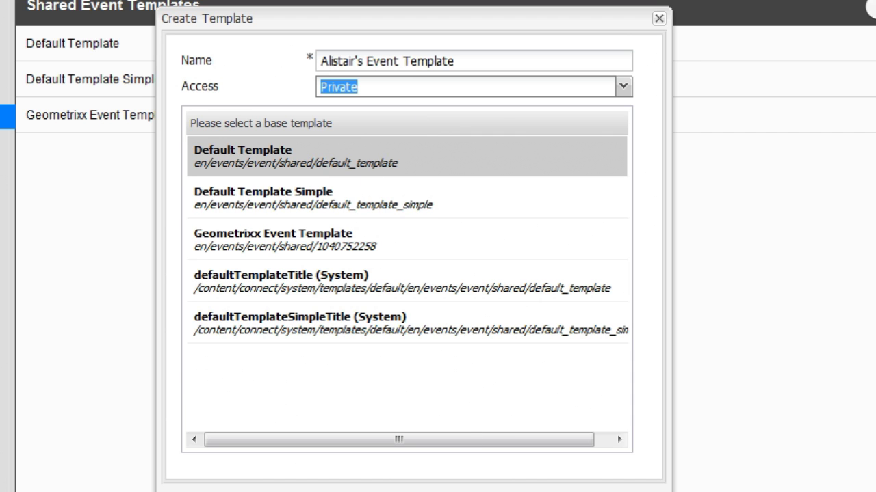
pyautogui.press('Return')
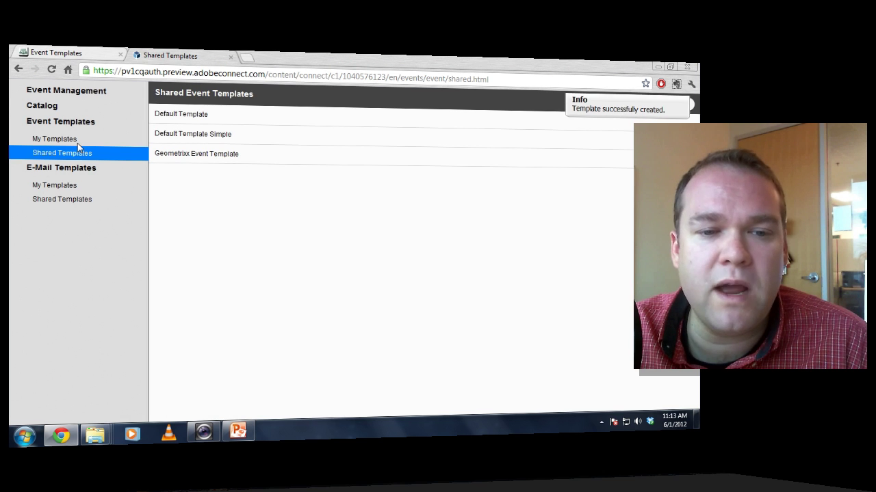
# Open the new private template in the CQ5 editor on its Event Info page.
pyautogui.click(250, 112)
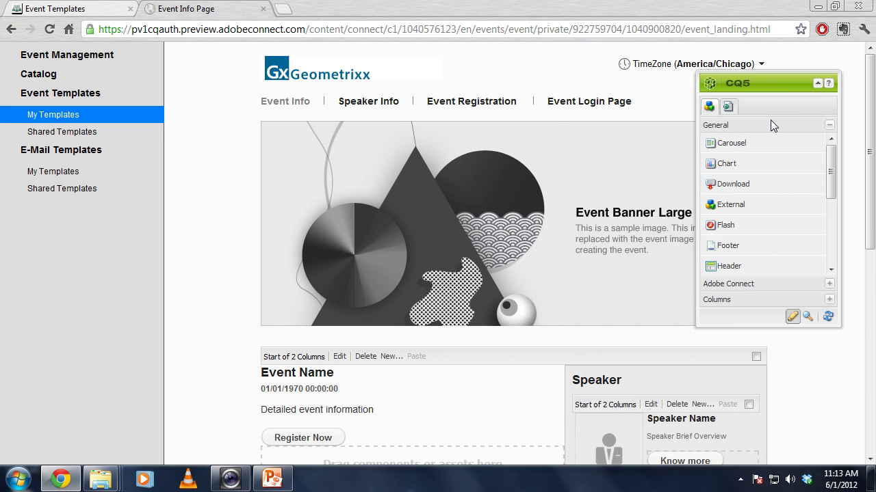
pyautogui.moveTo(766, 79); pyautogui.dragTo(802, 70)
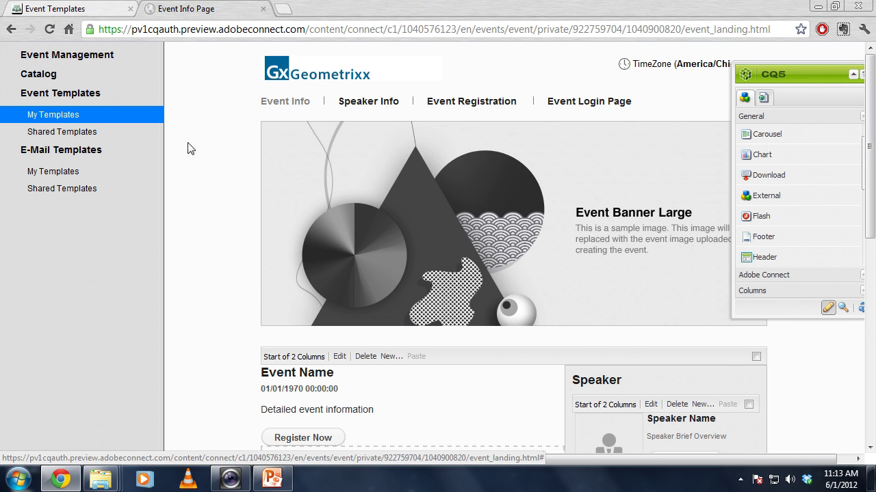
pyautogui.moveTo(656, 459); pyautogui.dragTo(673, 462)
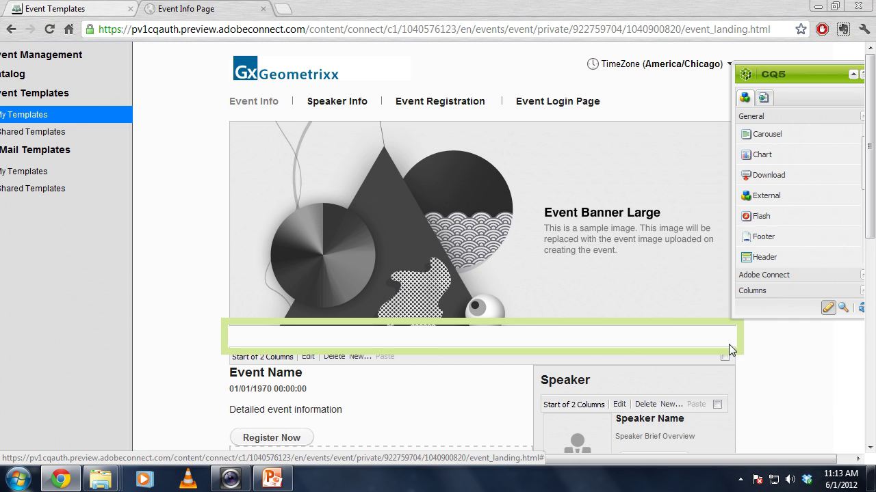
pyautogui.moveTo(819, 71); pyautogui.dragTo(722, 78)
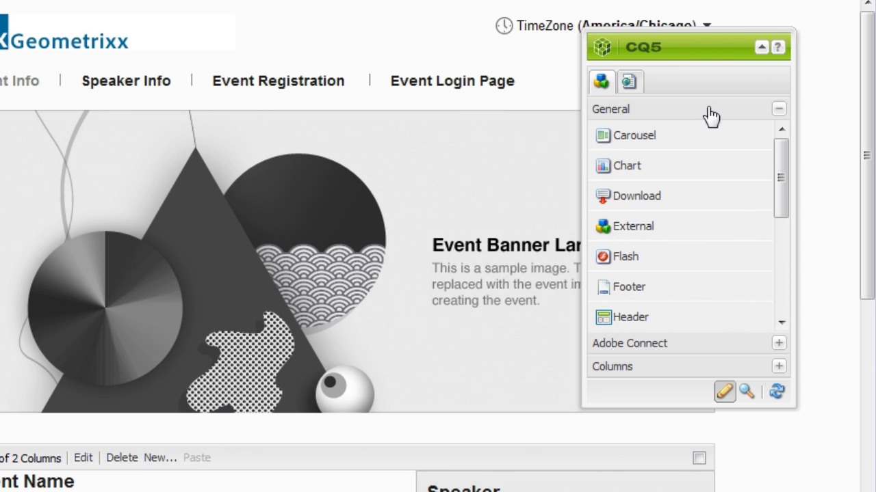
pyautogui.moveTo(784, 156); pyautogui.dragTo(784, 201)
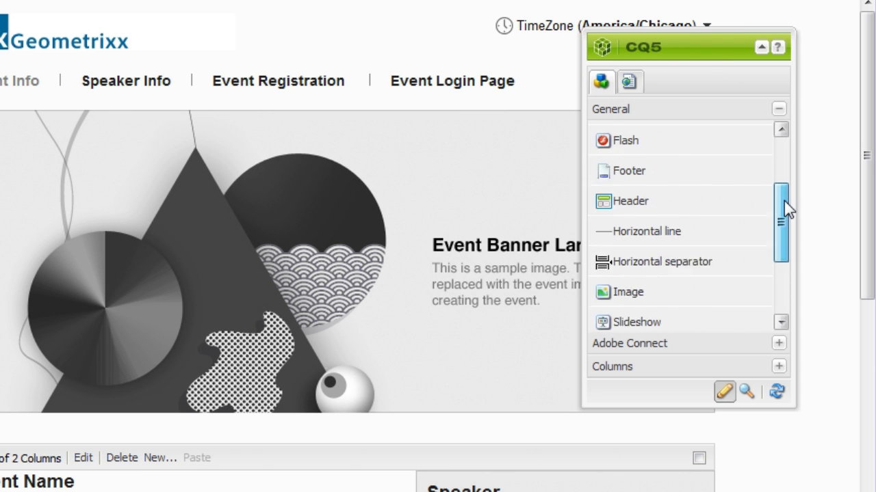
pyautogui.moveTo(760, 171); pyautogui.dragTo(246, 312)
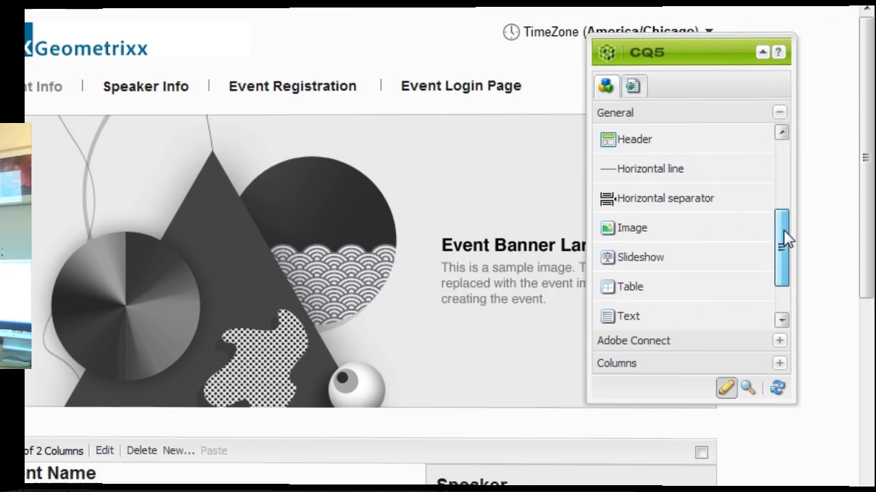
pyautogui.moveTo(781, 241); pyautogui.dragTo(781, 183)
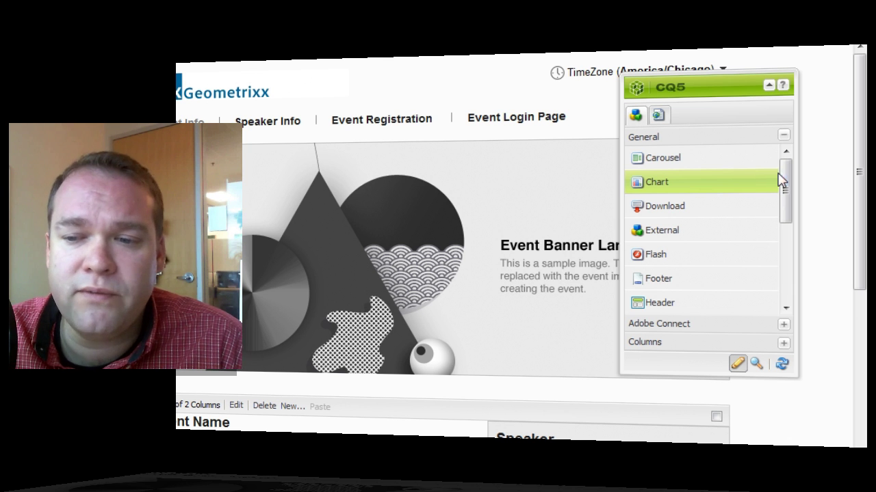
pyautogui.moveTo(787, 172)
pyautogui.mouseDown()
pyautogui.moveTo(791, 205)
pyautogui.moveTo(788, 157)
pyautogui.mouseUp()
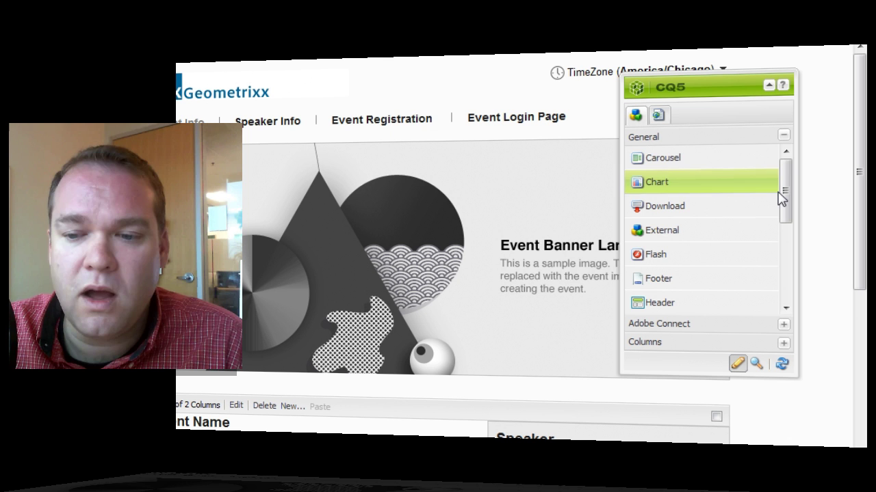
pyautogui.moveTo(789, 194); pyautogui.dragTo(787, 289)
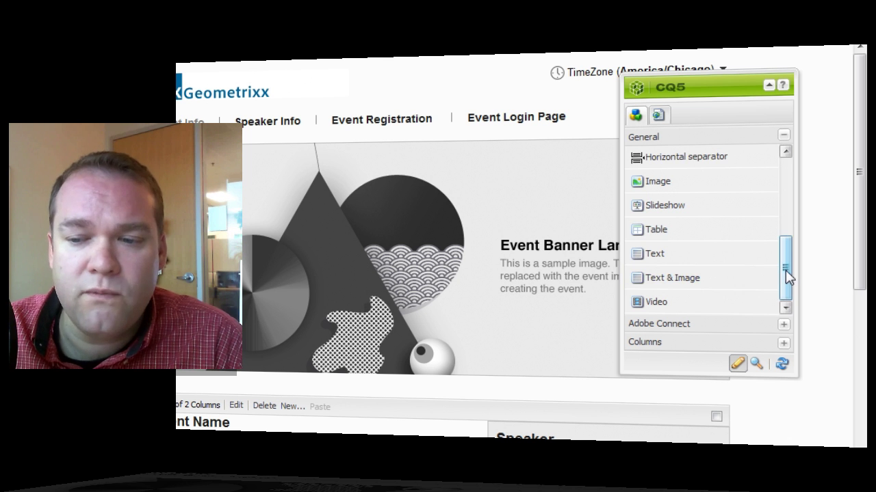
pyautogui.moveTo(789, 275); pyautogui.dragTo(791, 254)
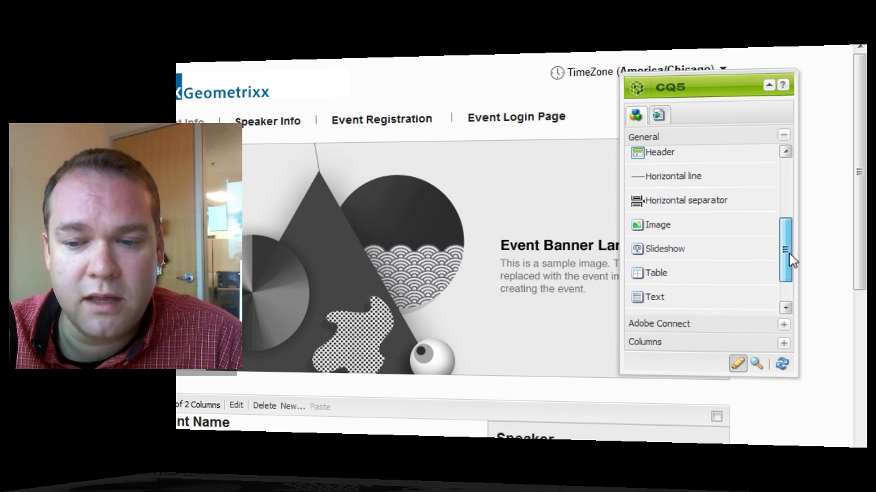
# Expand the Columns component group and scroll down to the 2 Columns section.
pyautogui.click(647, 343)
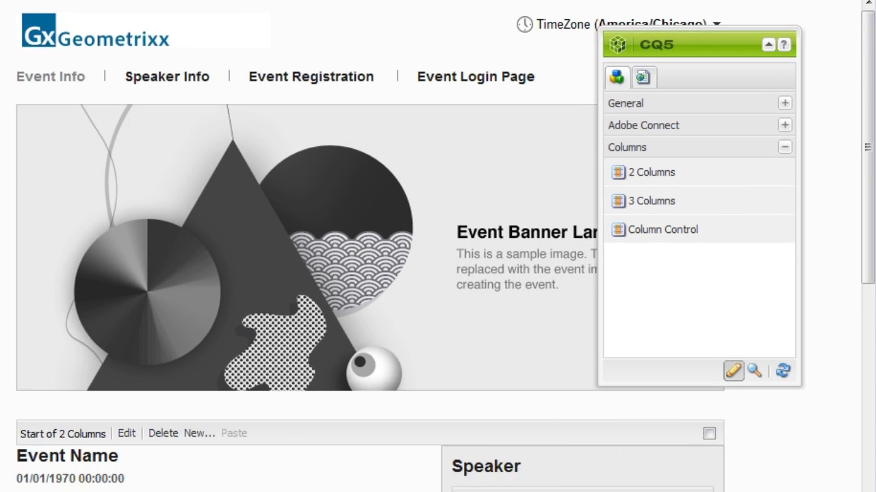
pyautogui.scroll(-4, 0, 491)
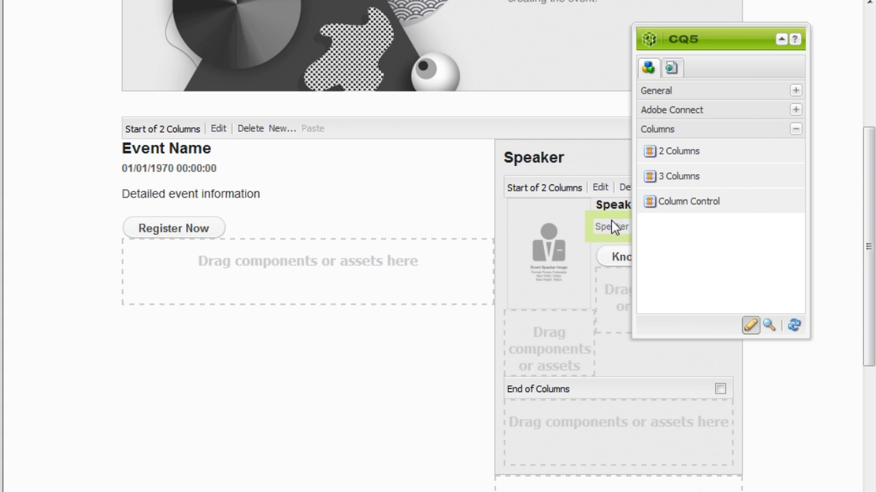
pyautogui.click(219, 129)
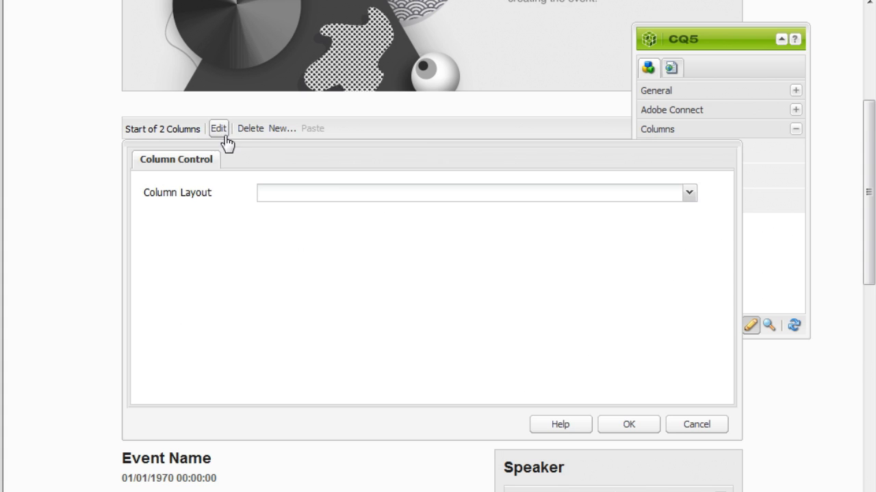
pyautogui.click(689, 193)
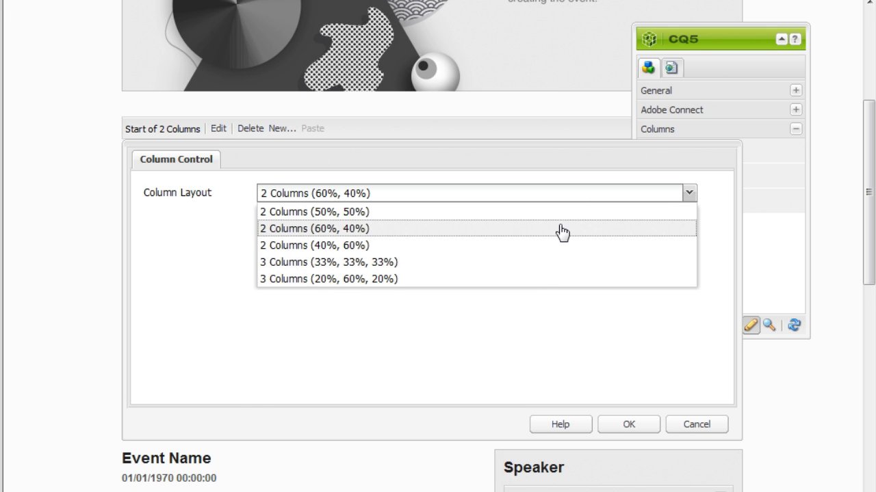
pyautogui.click(699, 429)
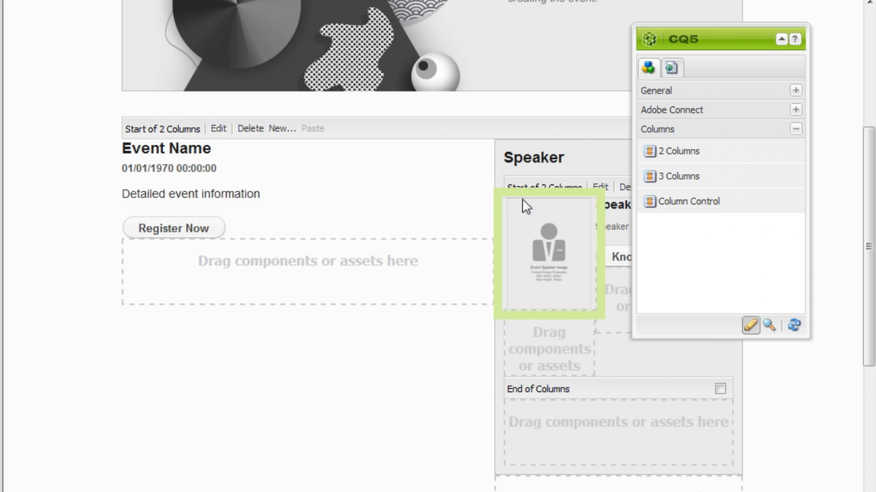
pyautogui.scroll(5, 137, 189)
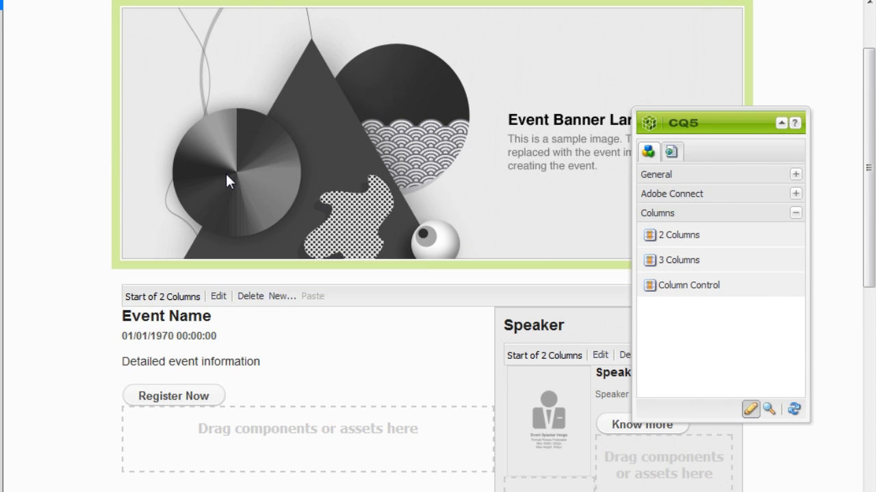
pyautogui.scroll(3, 250, 130)
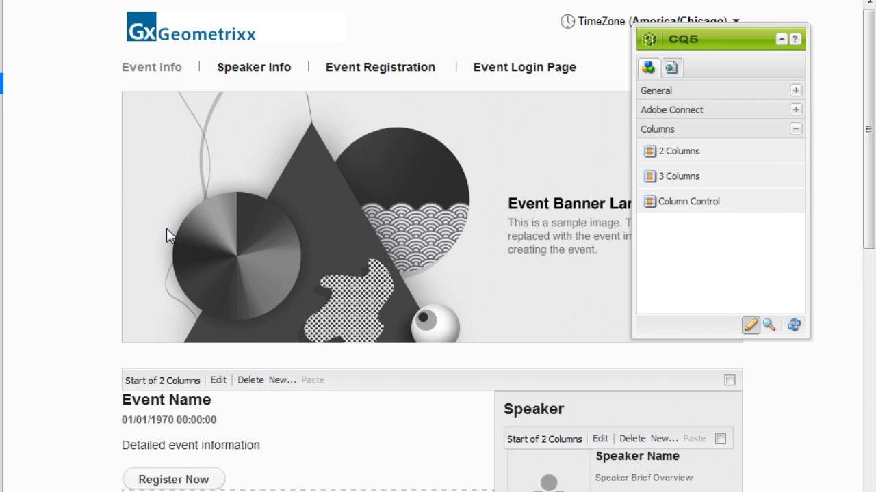
pyautogui.doubleClick(185, 326)
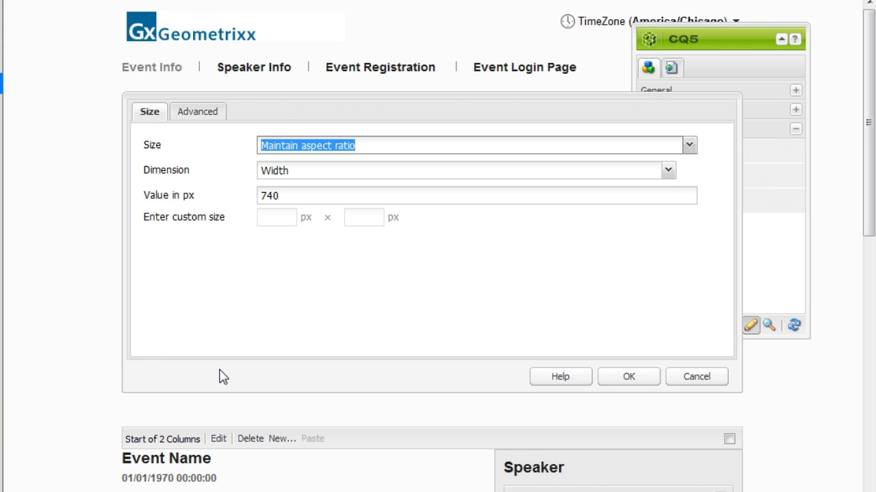
pyautogui.click(697, 377)
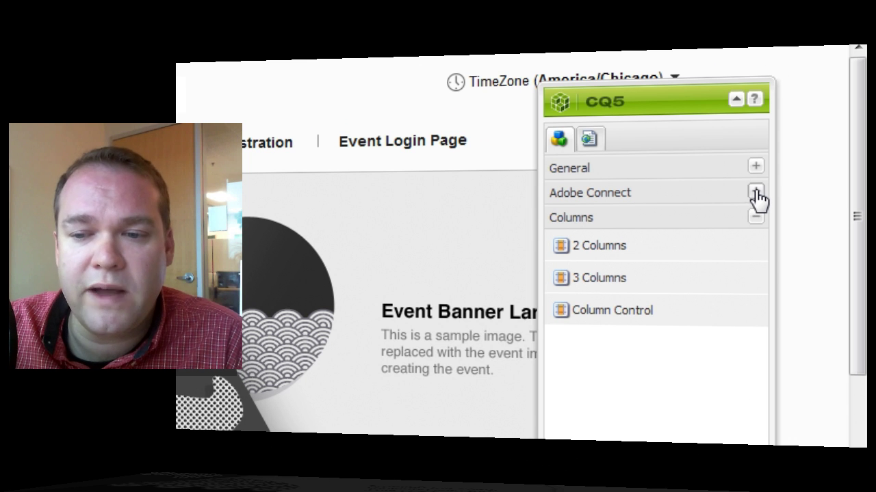
# Expand the Adobe Connect component group and drop Event Duration just below the Event Banner.
pyautogui.click(756, 192)
pyautogui.moveTo(757, 244); pyautogui.dragTo(747, 431)
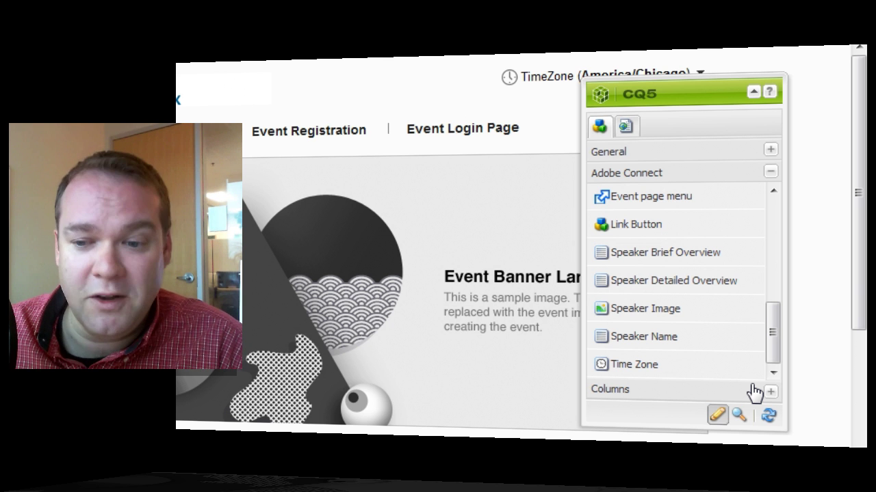
pyautogui.moveTo(773, 358); pyautogui.dragTo(769, 255)
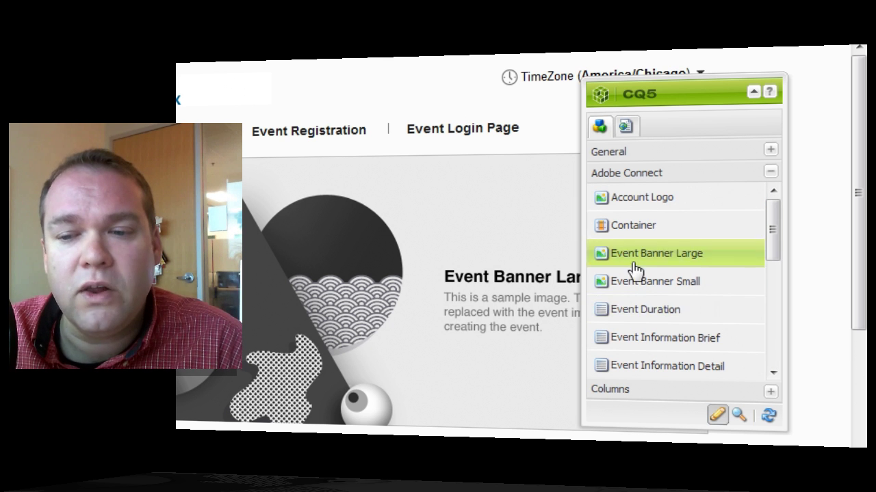
pyautogui.moveTo(611, 263); pyautogui.dragTo(582, 276)
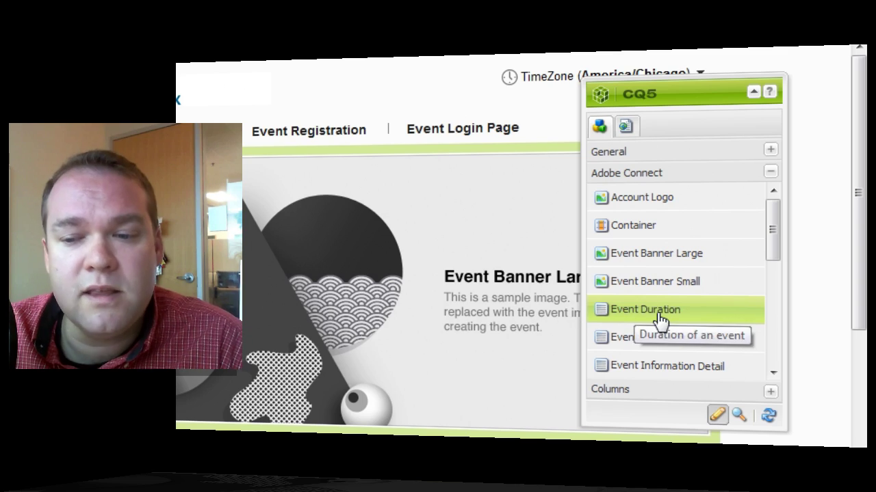
pyautogui.moveTo(655, 316); pyautogui.dragTo(421, 340)
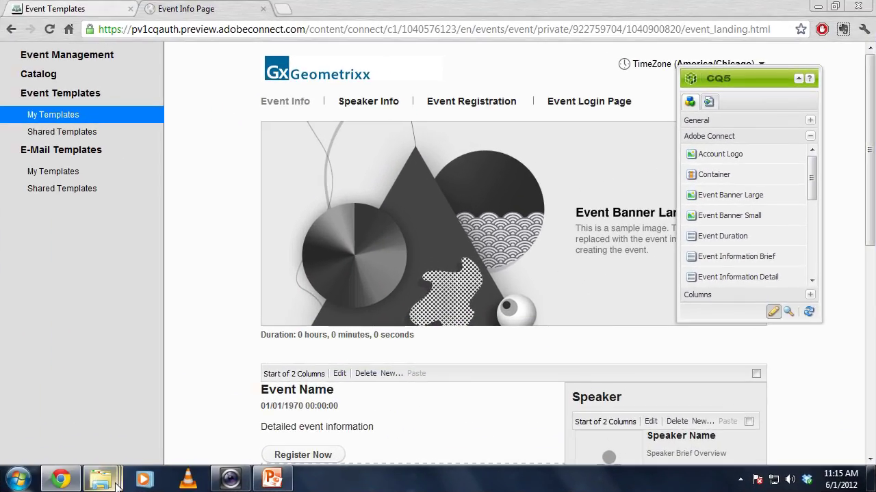
pyautogui.moveTo(116, 484)
pyautogui.scroll(-3, 487, 200)
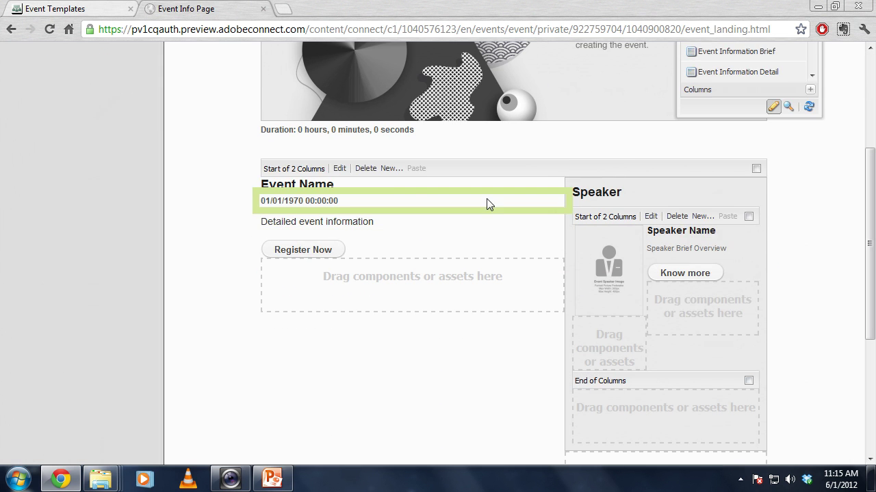
pyautogui.scroll(1, 535, 250)
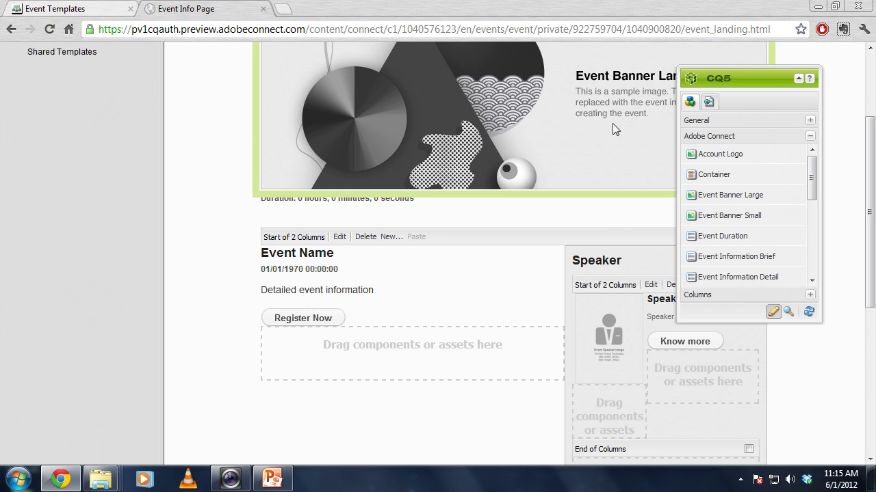
pyautogui.scroll(3, 599, 186)
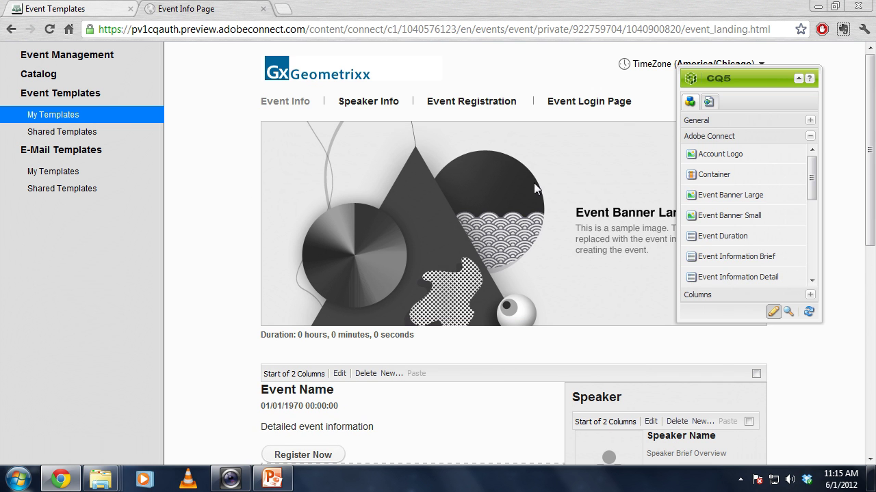
# Show the sidekick's Page tab with Rename, Copy and Activate Template actions.
pyautogui.click(708, 102)
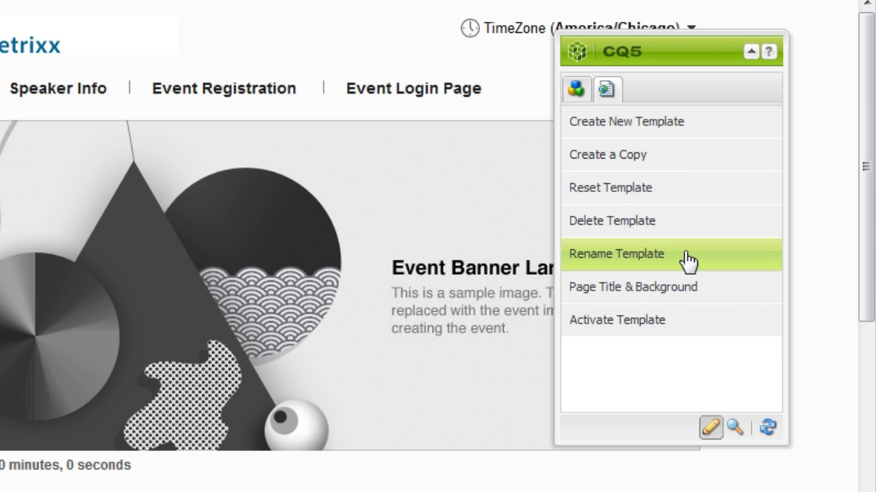
# Activate the template and confirm Yes to apply it to all events using it.
pyautogui.click(657, 327)
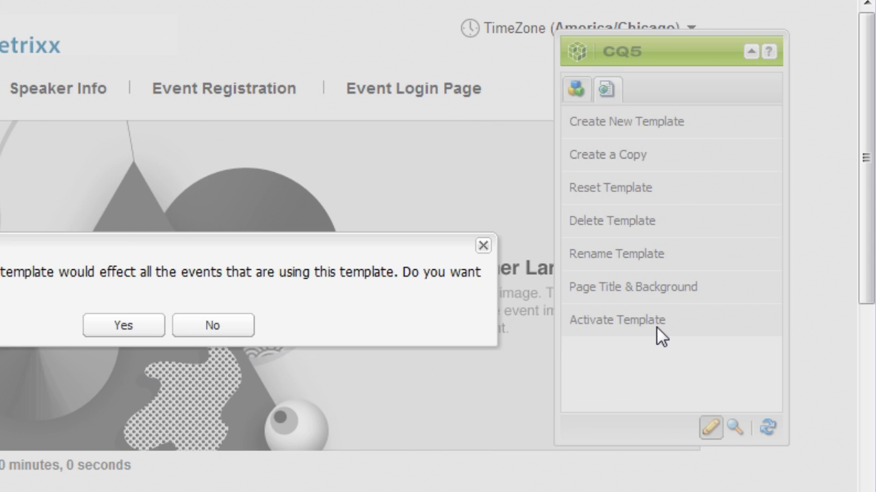
pyautogui.click(125, 326)
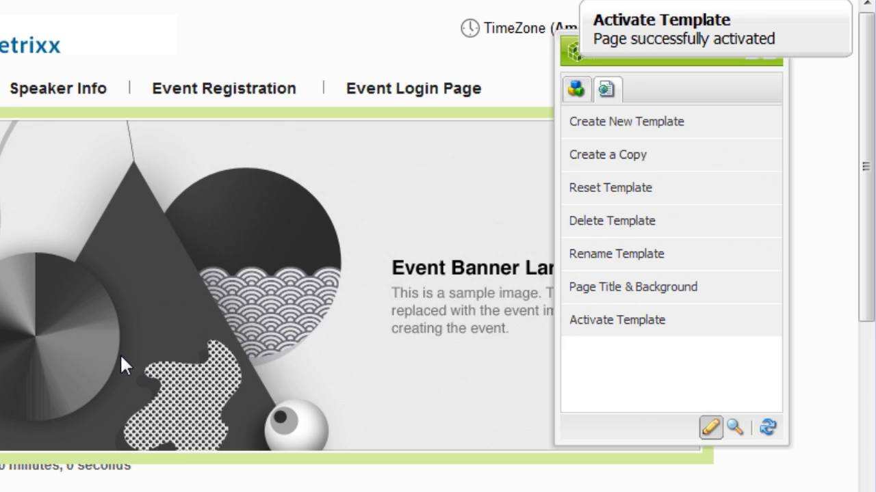